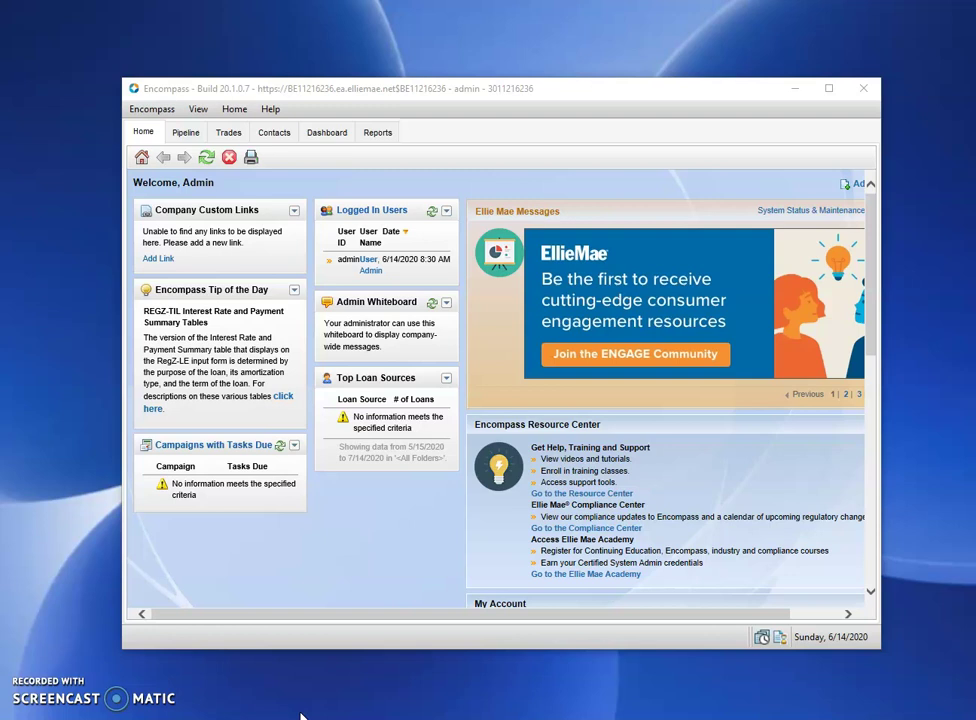
# - Bring the Encompass window into focus and open its top-level Encompass menu
pyautogui.click(480, 86)
pyautogui.click(160, 111)
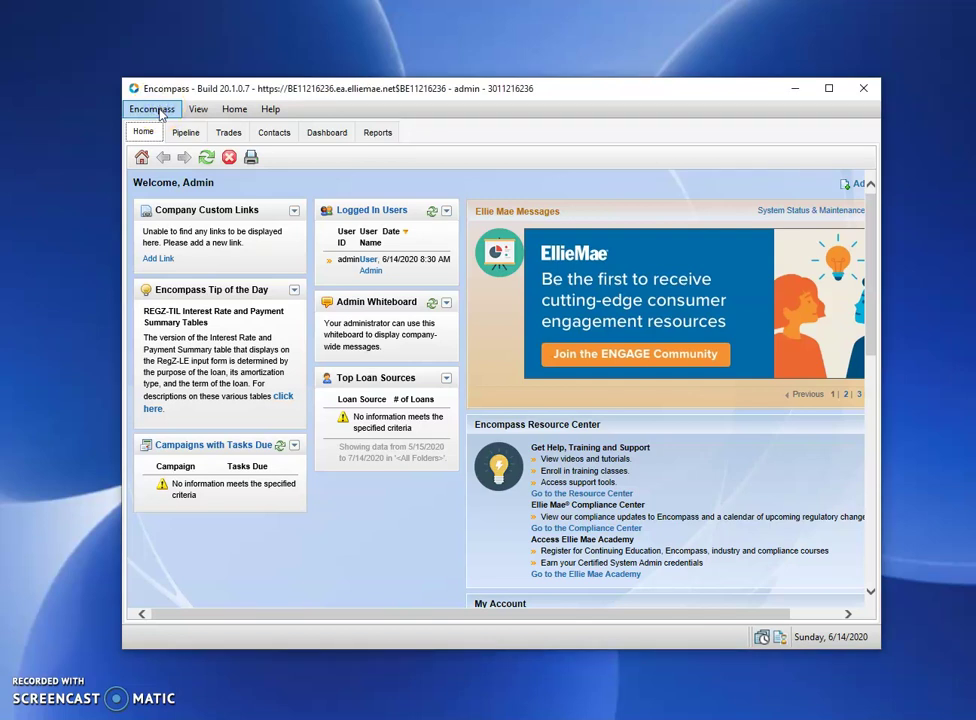
# - Open Encompass Settings and expand Company/User Setup to reach the Personas item
pyautogui.click(156, 110)
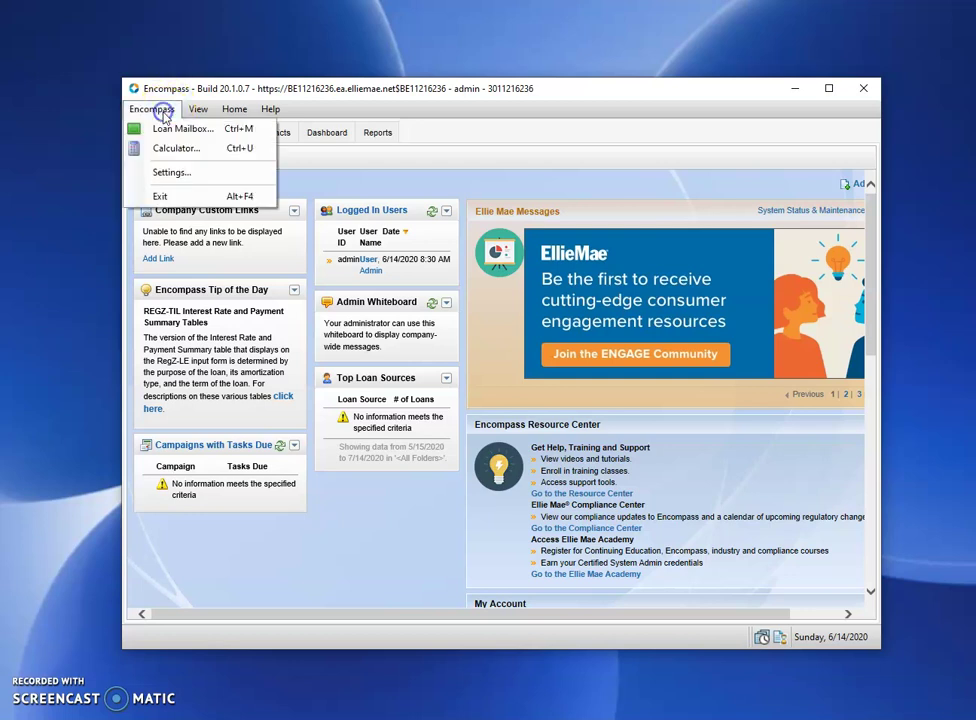
pyautogui.click(170, 171)
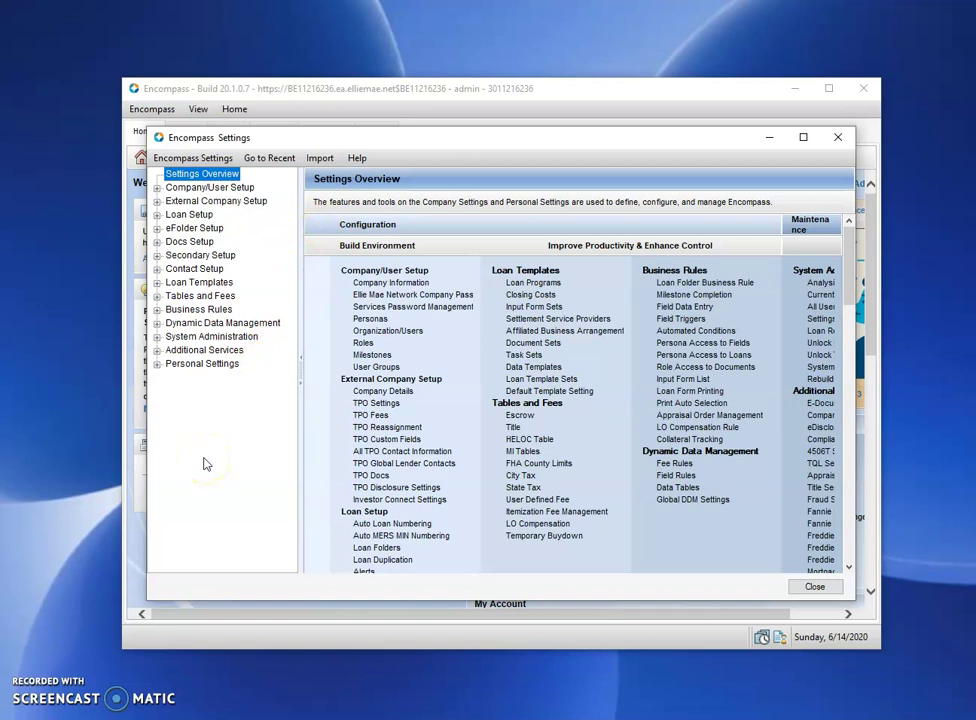
pyautogui.click(204, 450)
pyautogui.moveTo(205, 410); pyautogui.dragTo(308, 145)
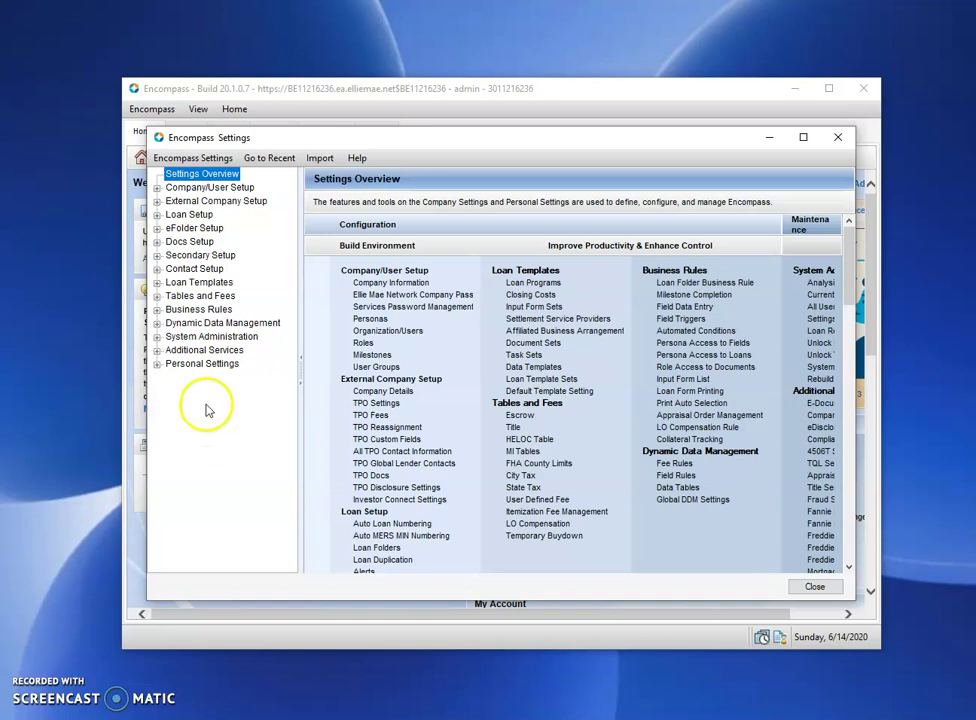
pyautogui.click(320, 147)
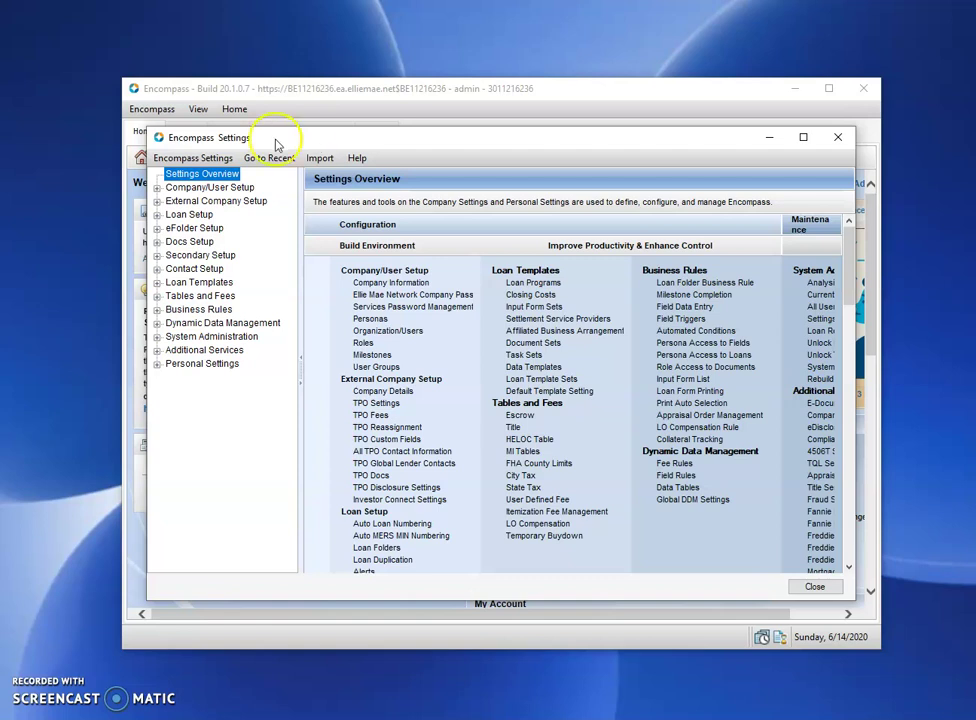
pyautogui.click(157, 188)
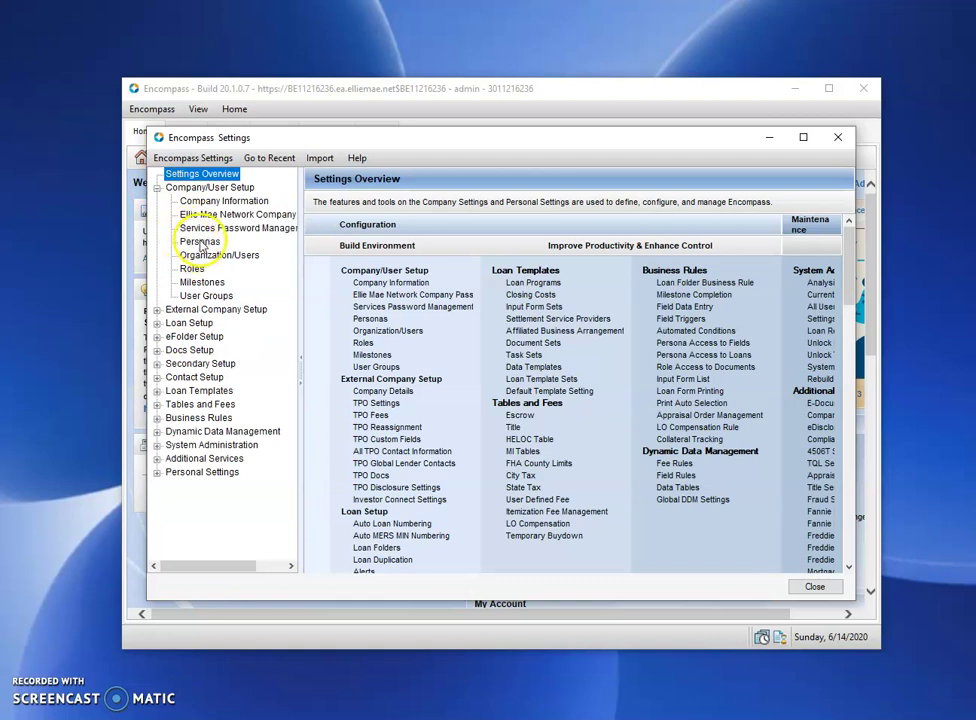
pyautogui.click(200, 242)
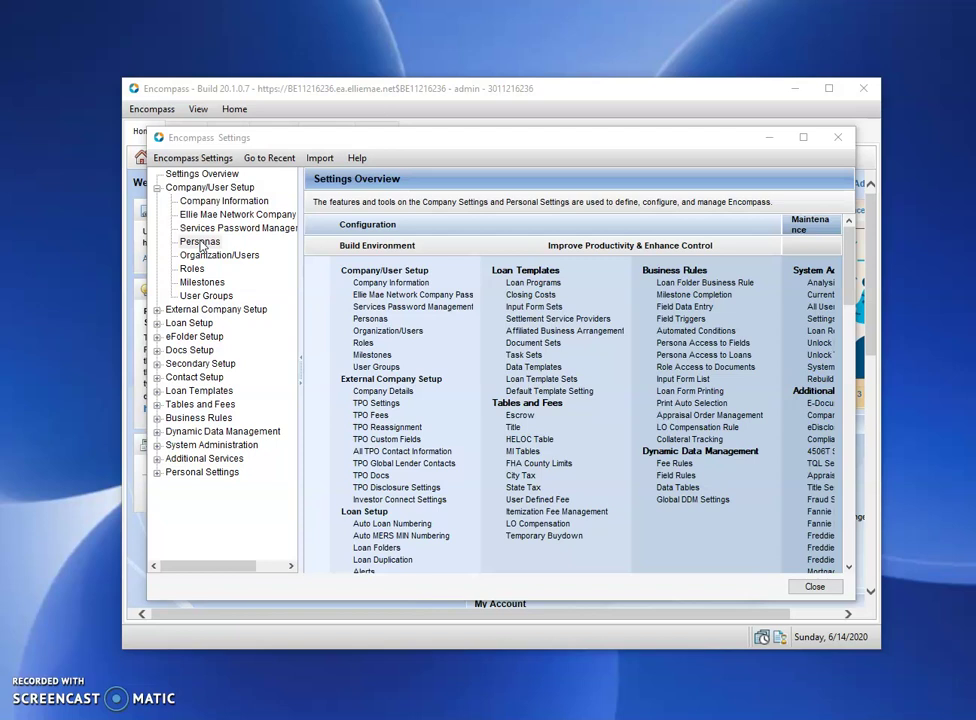
# - Duplicate the Loan Officer persona to create 'Copy of Loan Officer'
pyautogui.click(200, 243)
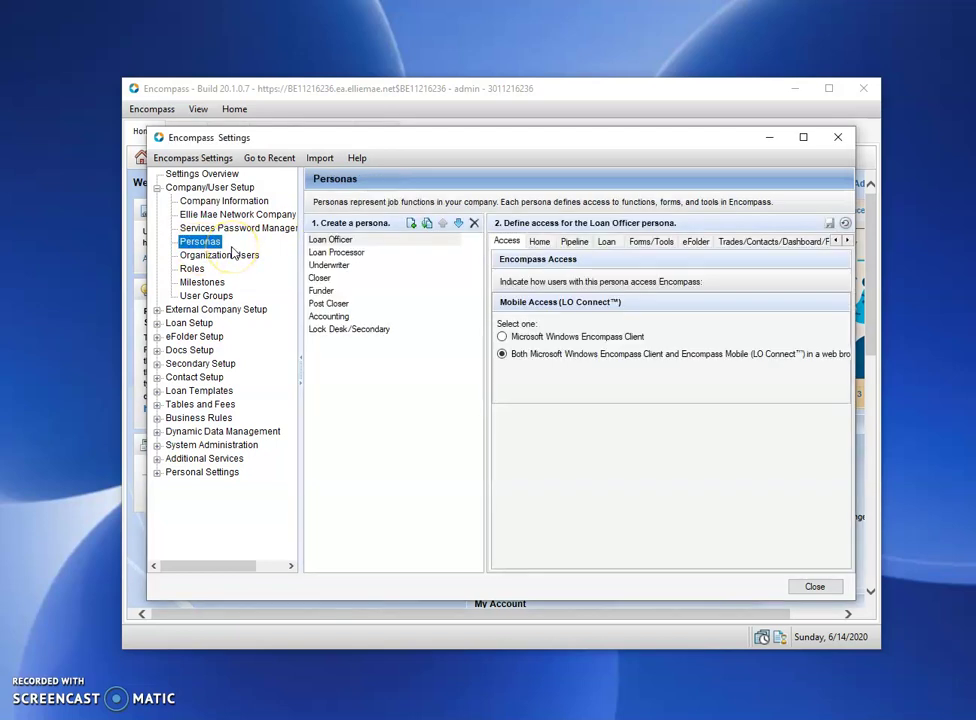
pyautogui.click(338, 242)
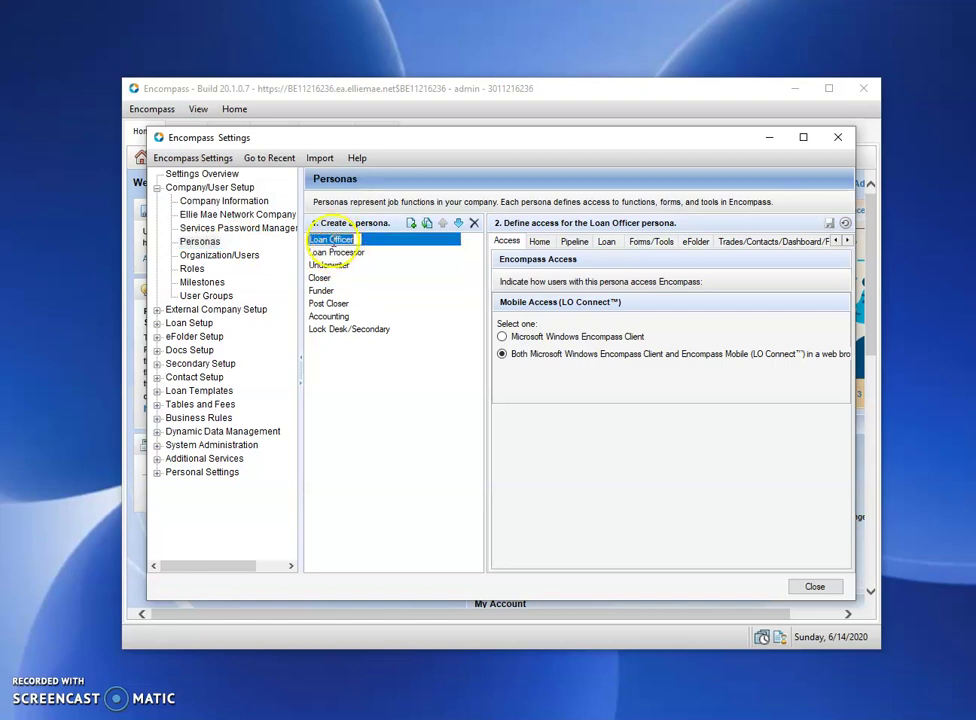
pyautogui.click(386, 246)
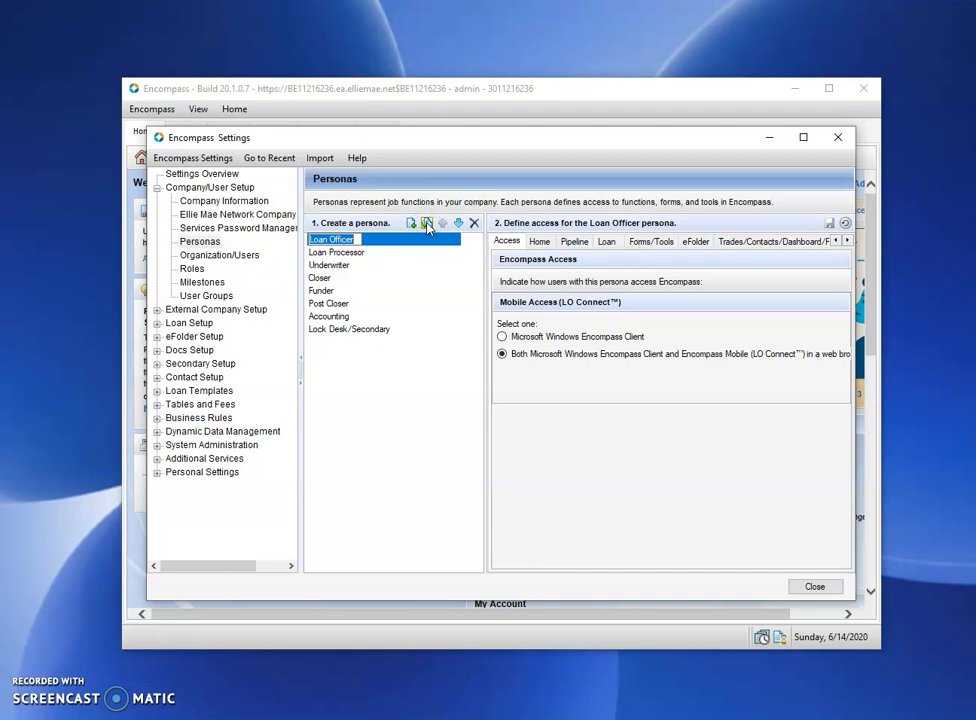
pyautogui.click(427, 224)
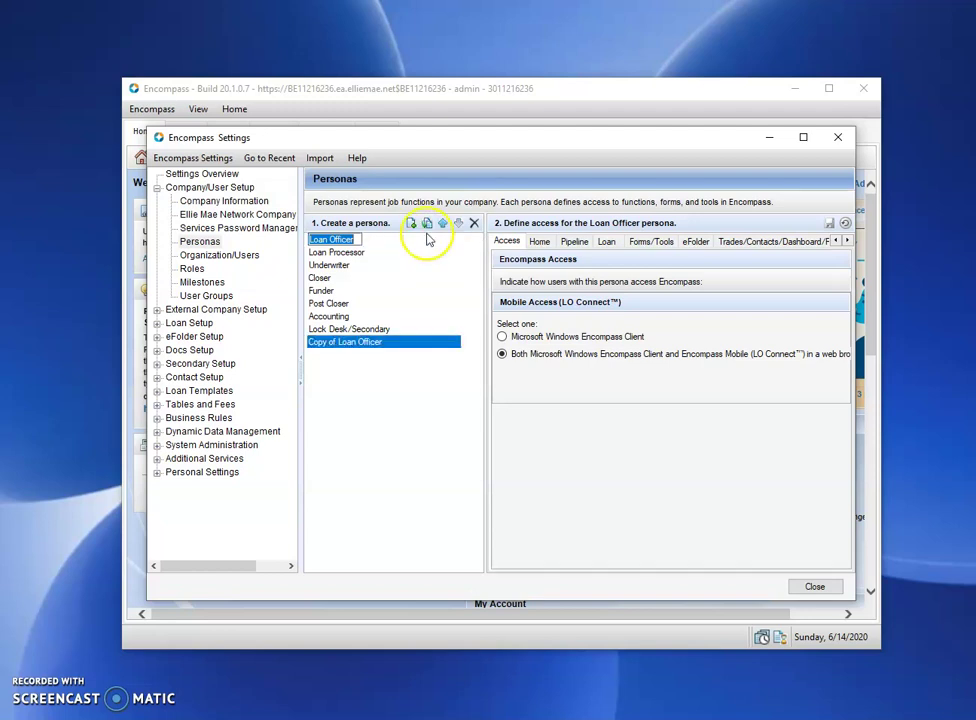
pyautogui.click(346, 350)
# - Rename the copied persona to 'SocialSurvey API'
pyautogui.click(346, 344)
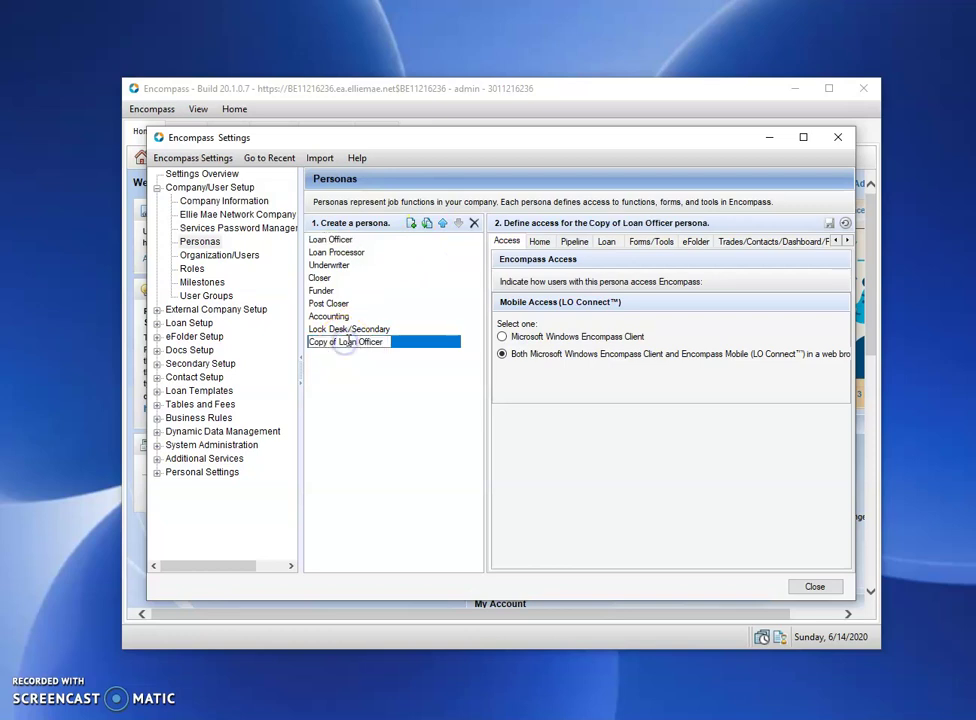
pyautogui.moveTo(383, 340); pyautogui.dragTo(283, 345)
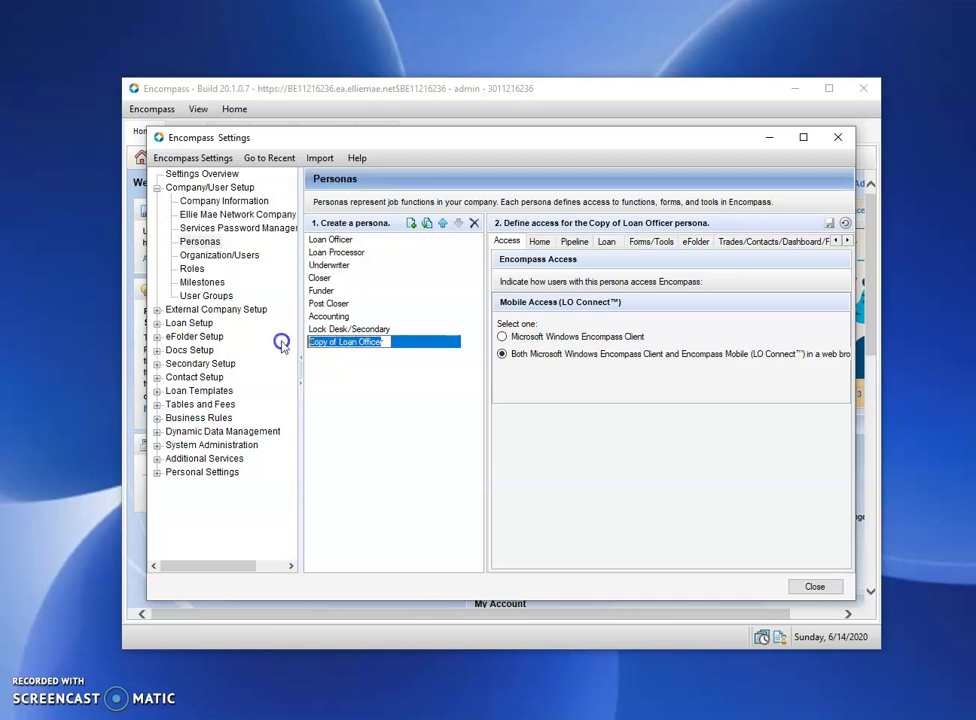
pyautogui.write('r')
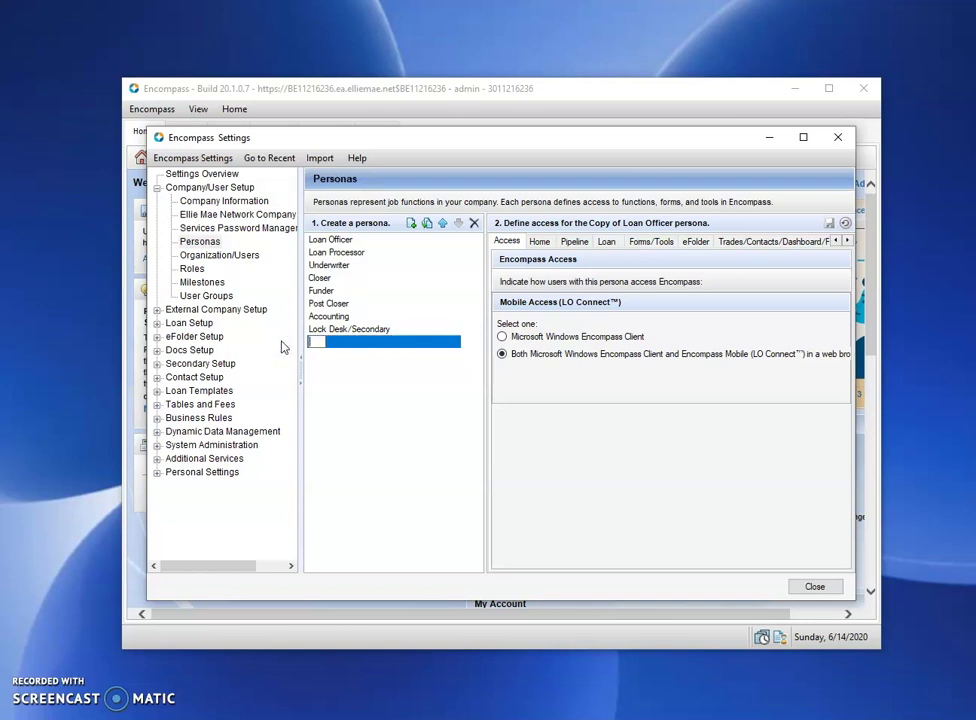
pyautogui.write('Soc')
pyautogui.write('ialSurv')
pyautogui.write('ey')
pyautogui.write(' API')
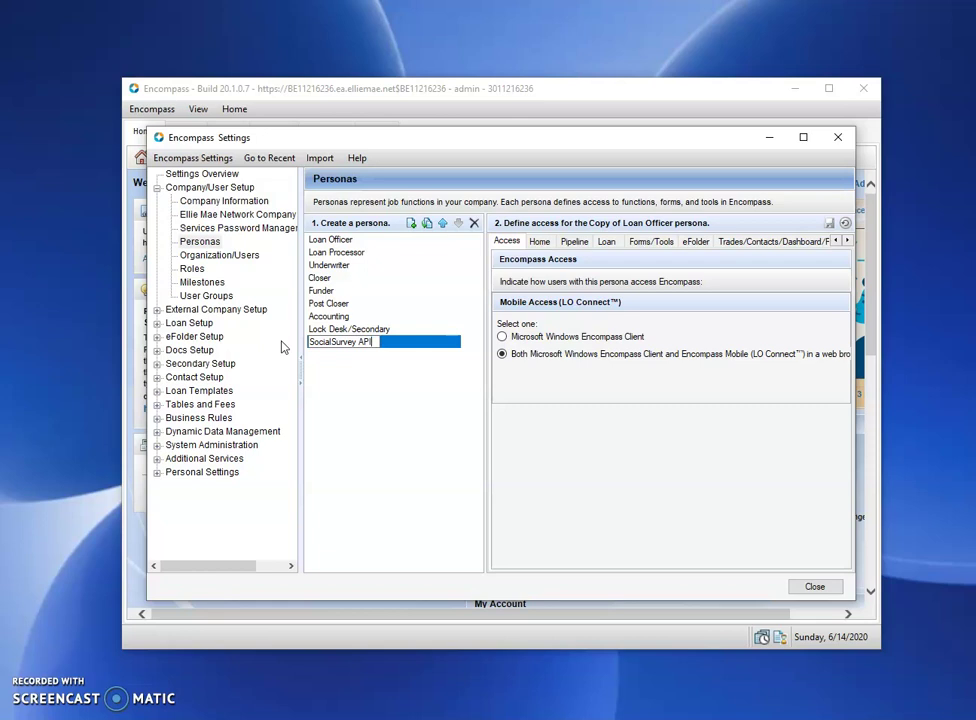
pyautogui.press('Return')
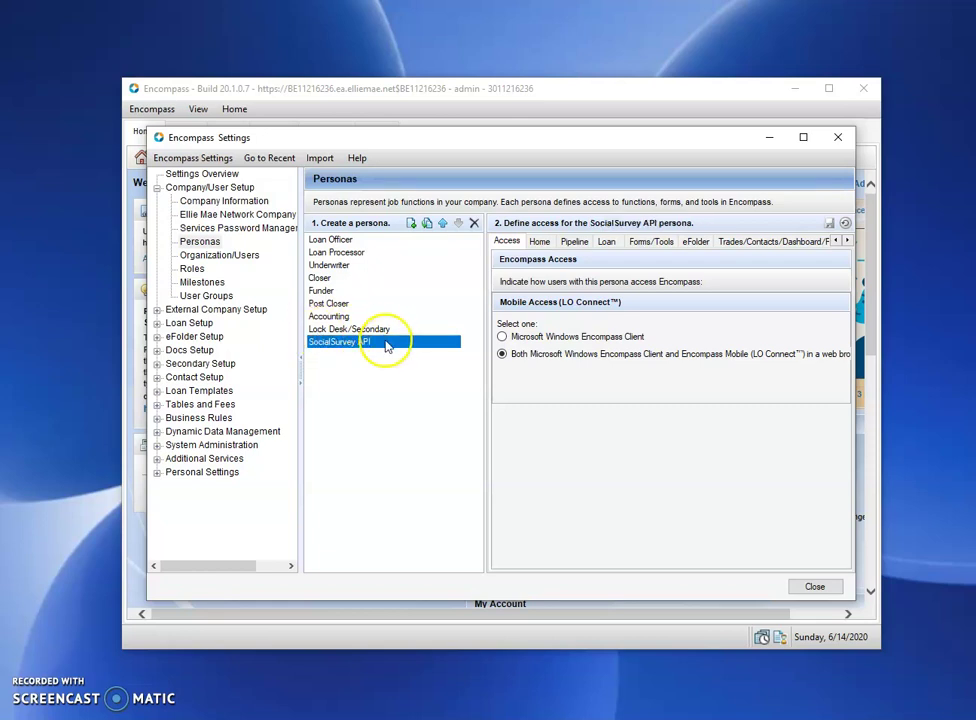
# - Recheck and confirm the 'SocialSurvey API' persona name
pyautogui.click(379, 343)
pyautogui.click(350, 343)
pyautogui.click(411, 345)
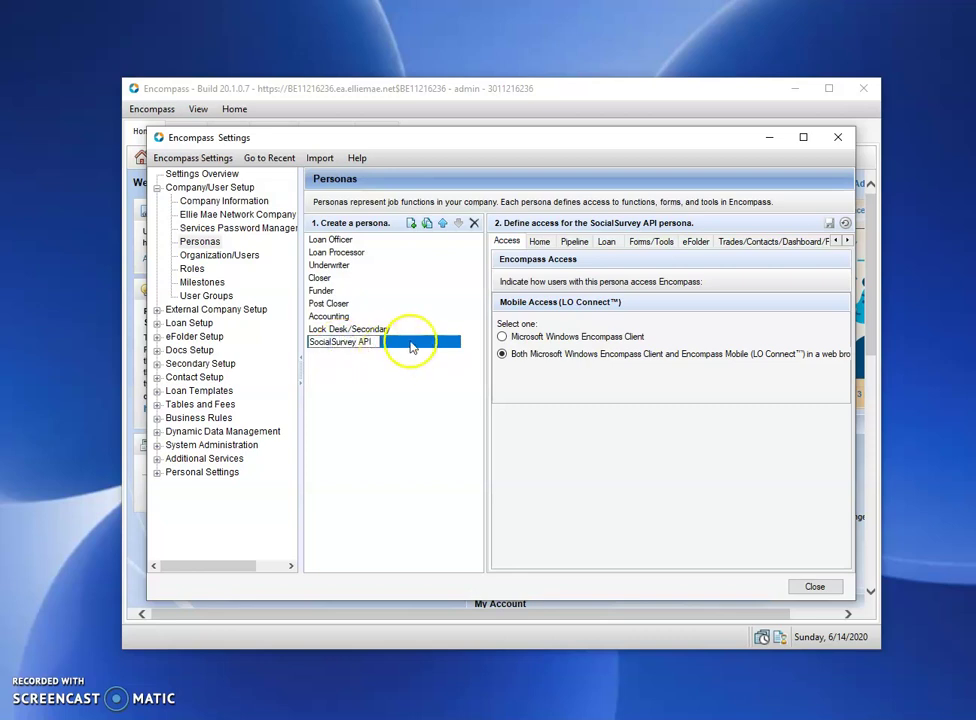
pyautogui.click(512, 358)
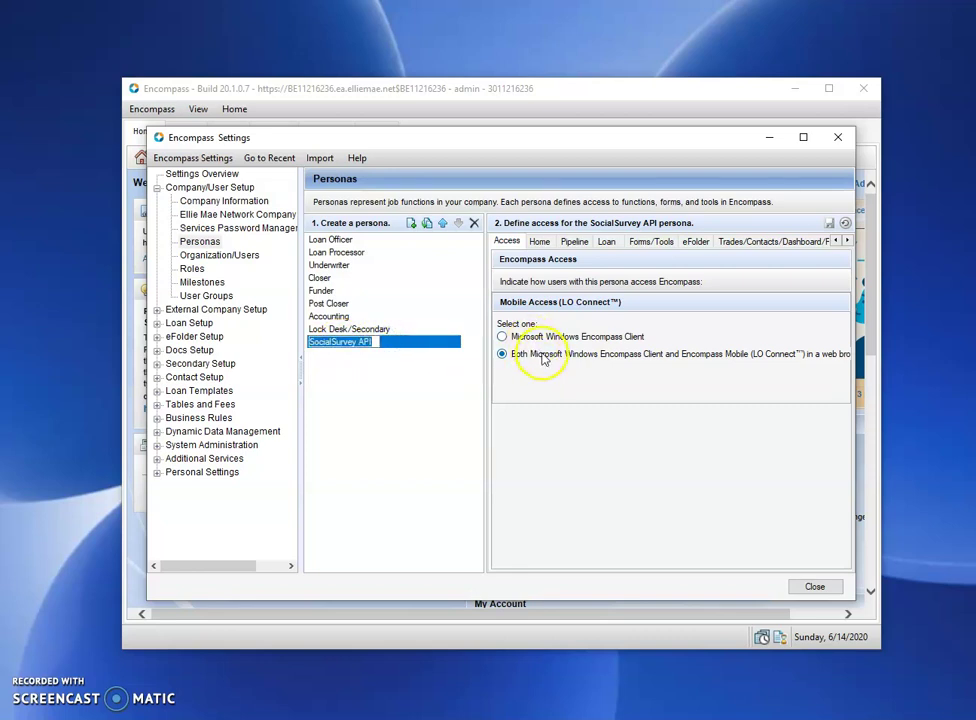
pyautogui.moveTo(462, 342); pyautogui.dragTo(345, 345)
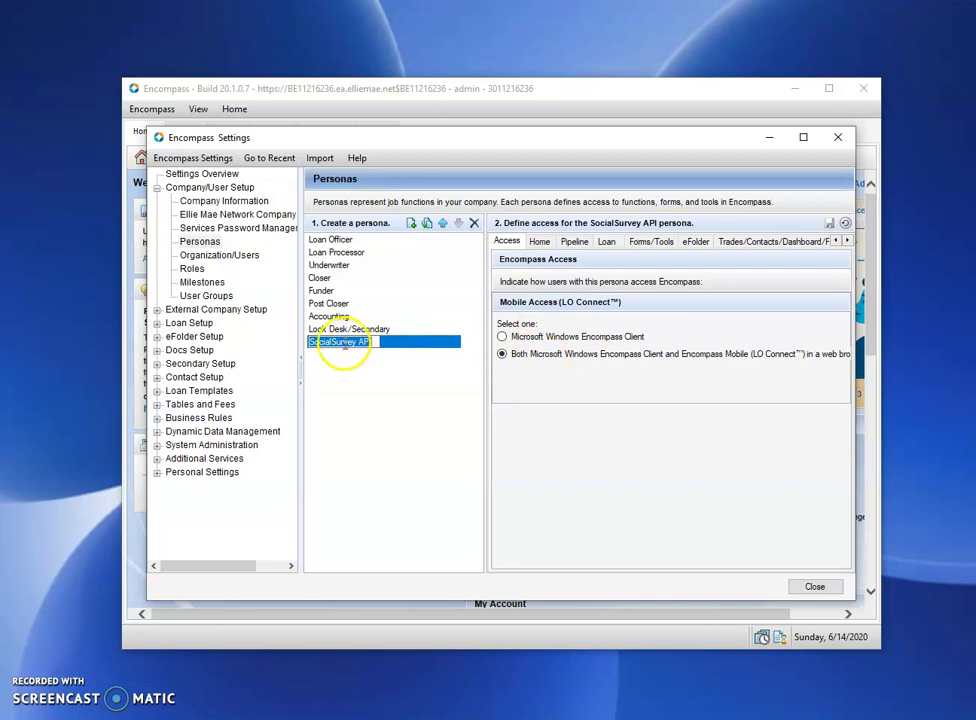
pyautogui.click(399, 347)
pyautogui.click(501, 356)
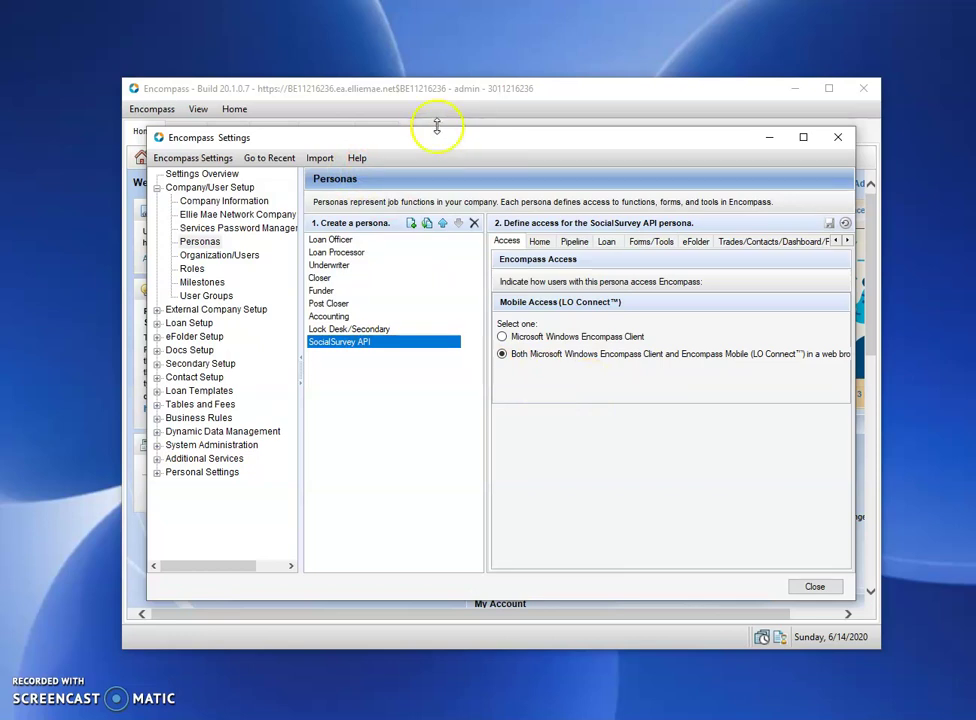
# - Start a new user from the Organization/Users settings page
pyautogui.click(192, 256)
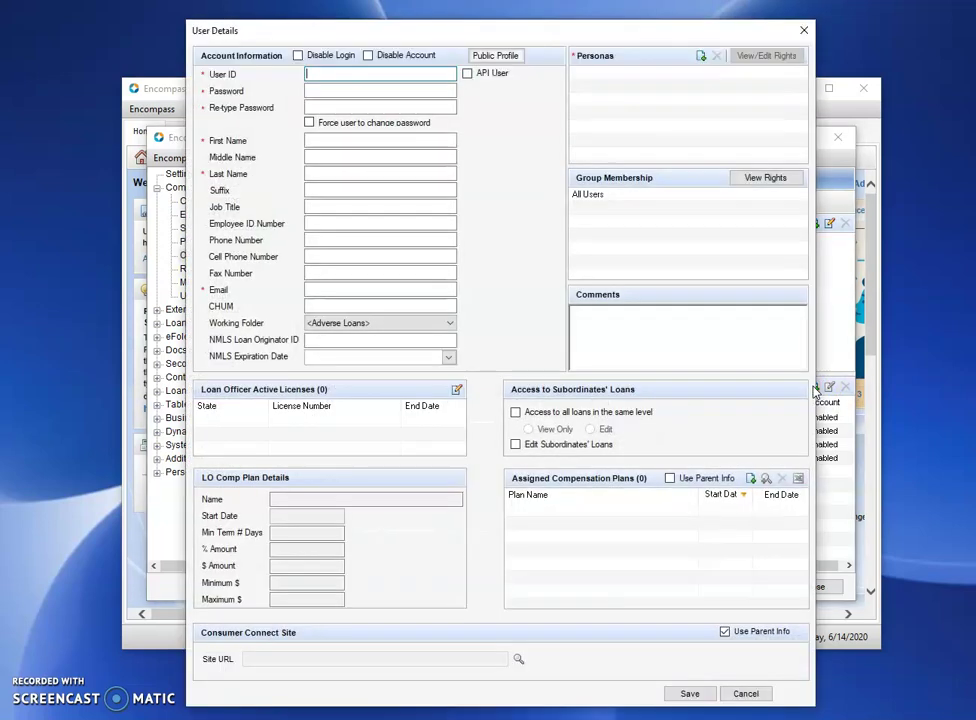
pyautogui.click(380, 70)
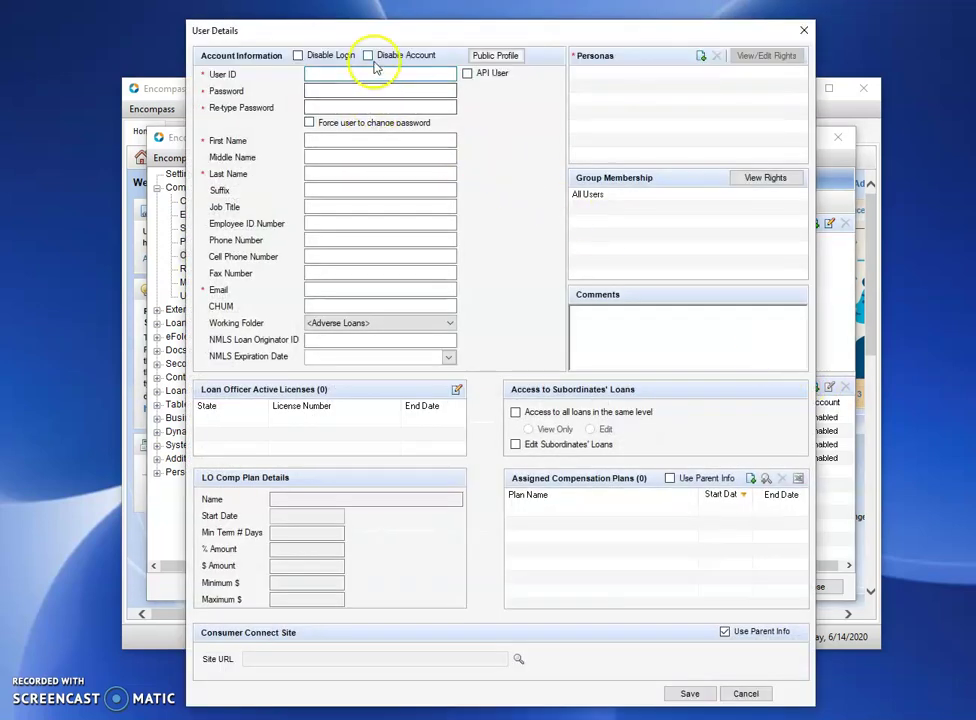
# - Mark the new user as an API user with User ID 'socialsurvey' and an API client ID
pyautogui.click(467, 74)
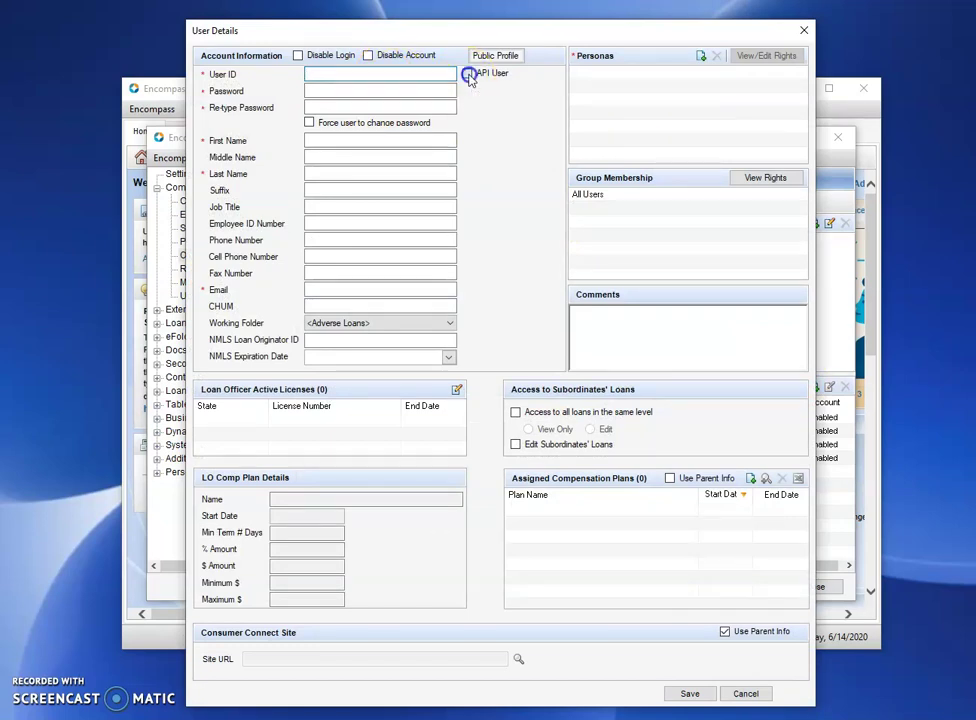
pyautogui.click(366, 77)
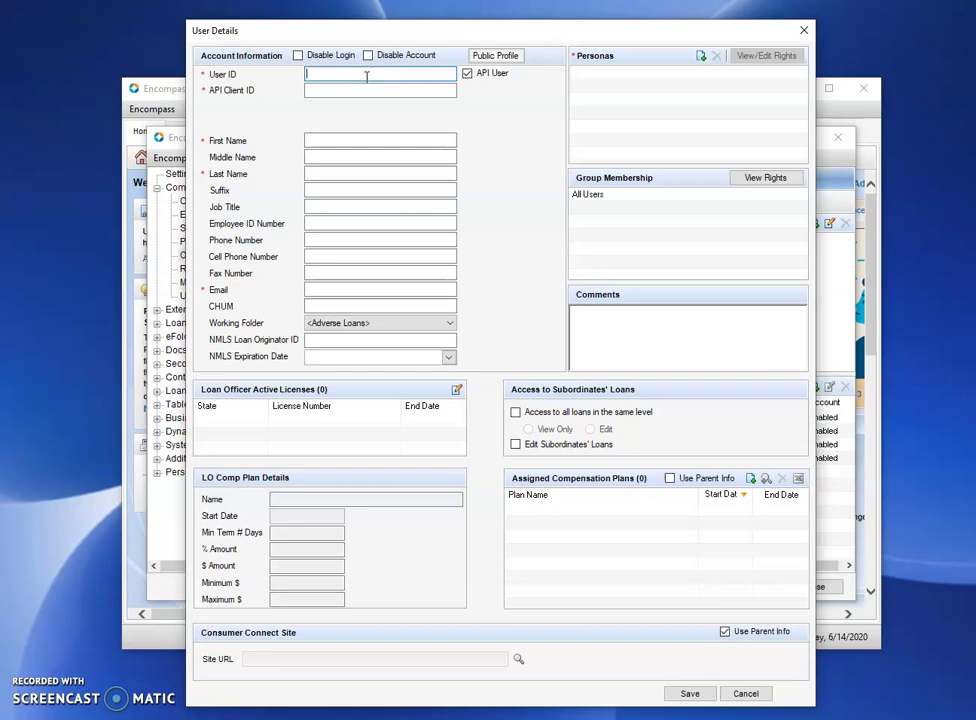
pyautogui.write('so')
pyautogui.write('cialsurvey')
pyautogui.click(340, 90)
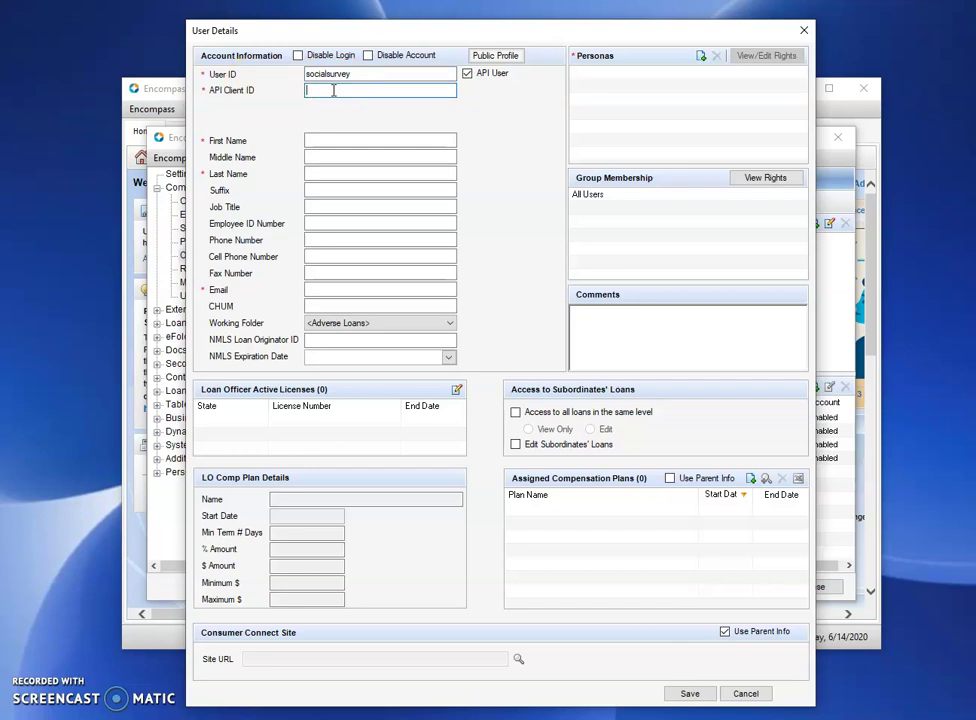
# - Enter first name 'Social', last name 'Survey', and the user's email address
pyautogui.click(343, 141)
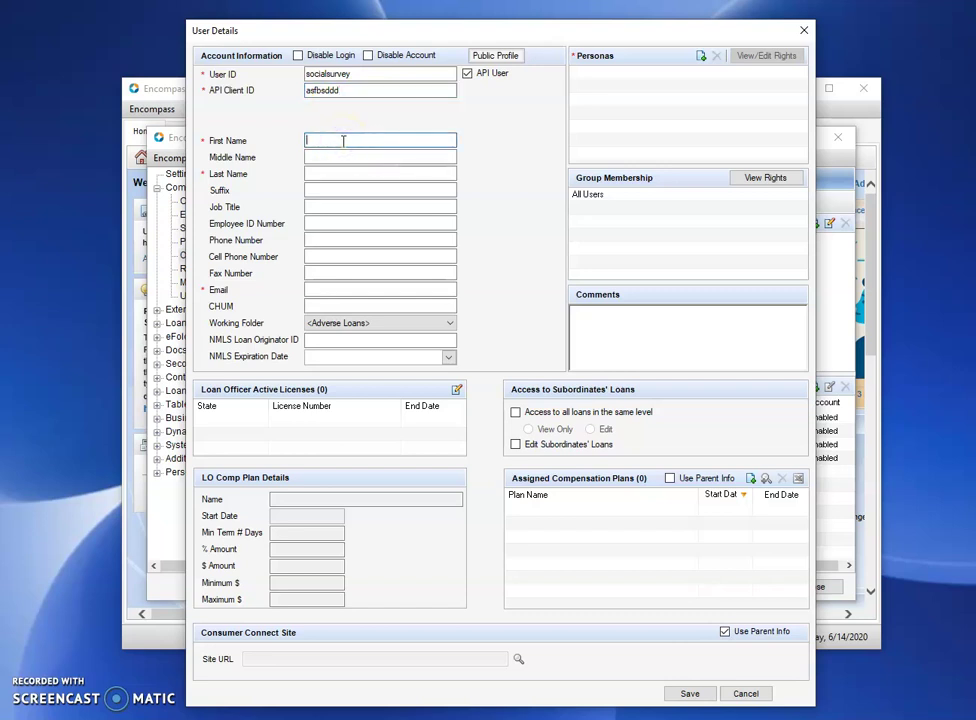
pyautogui.write('Alex')
pyautogui.press('BackSpace')
pyautogui.press('BackSpace')
pyautogui.press('BackSpace')
pyautogui.press('BackSpace')
pyautogui.write('So')
pyautogui.write('cial')
pyautogui.press('Tab')
pyautogui.press('Tab')
pyautogui.write('Survey')
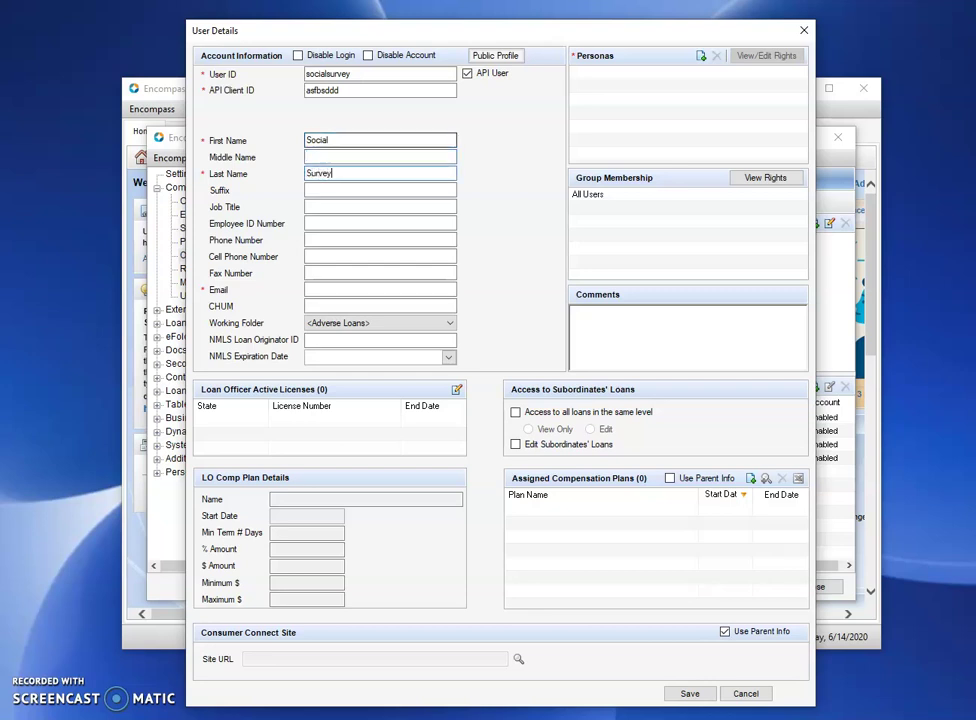
pyautogui.click(336, 290)
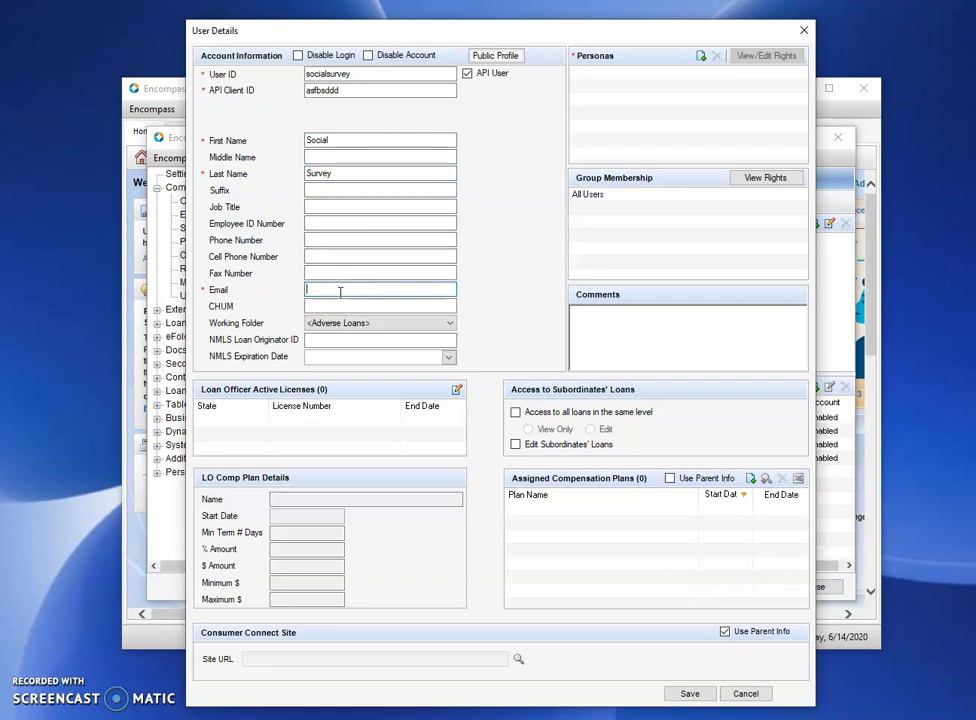
# - Add the SocialSurvey API persona to the socialsurvey user through Persona Selection
pyautogui.click(701, 57)
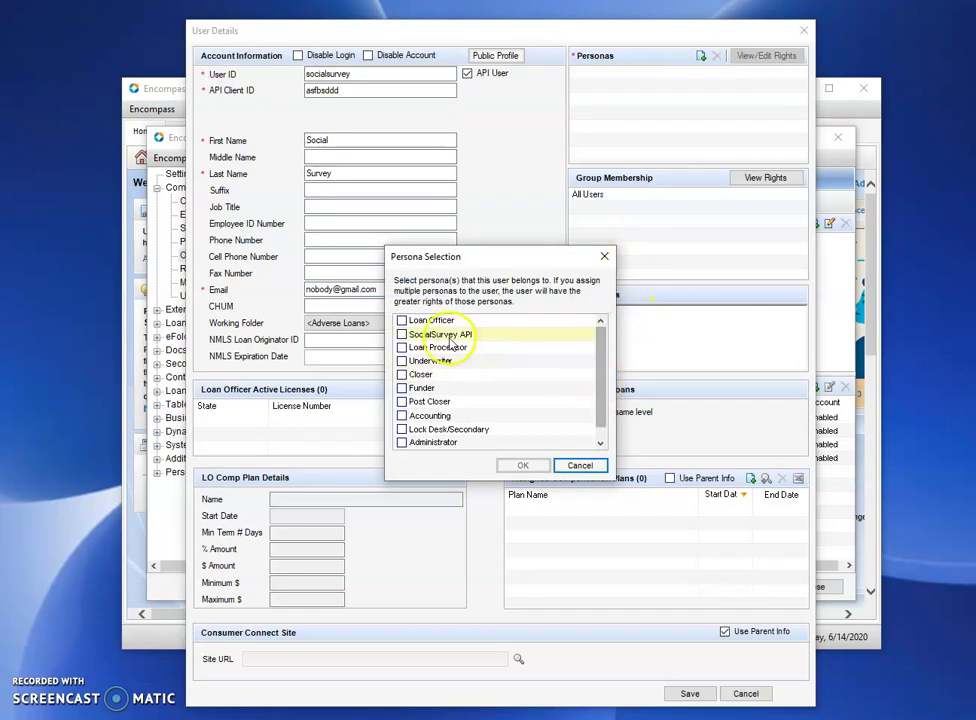
pyautogui.click(401, 334)
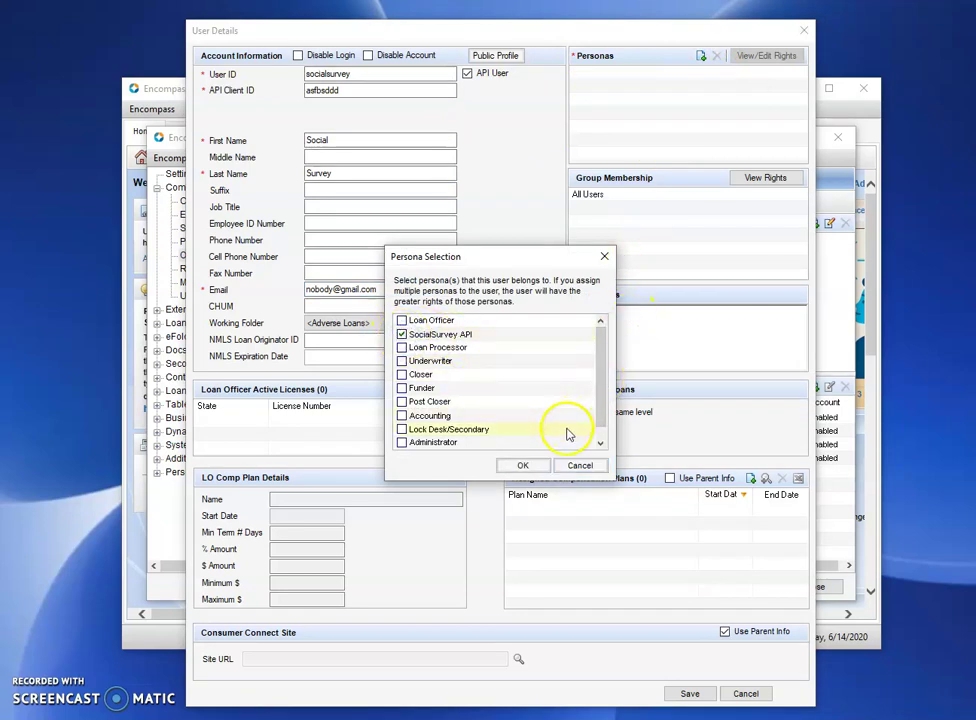
pyautogui.click(525, 468)
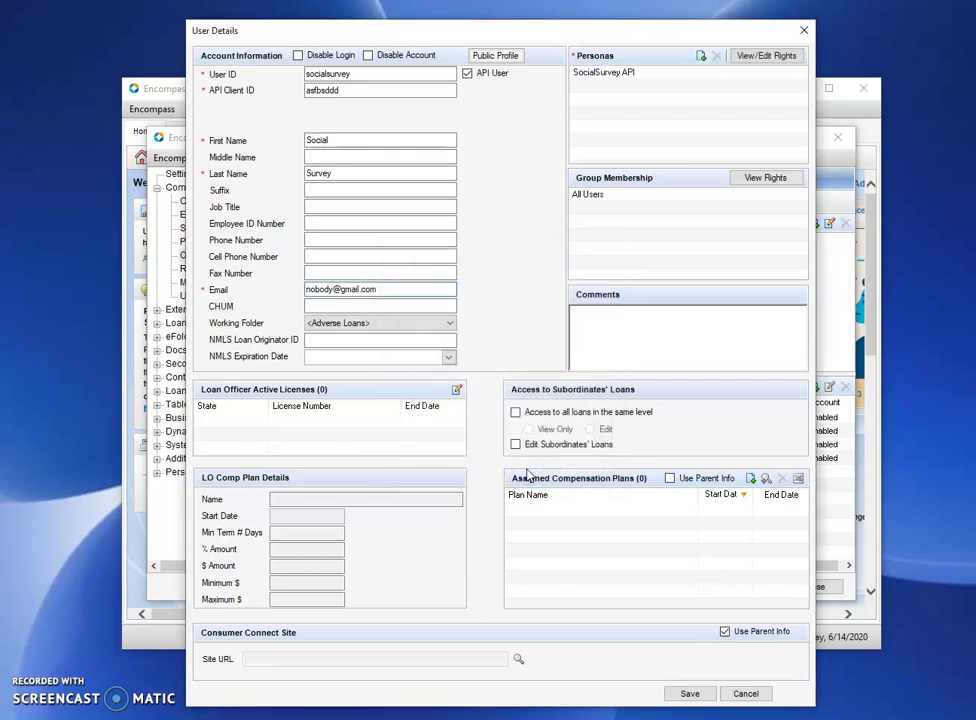
# - Save the socialsurvey user, confirming its creation as an API user
pyautogui.click(690, 693)
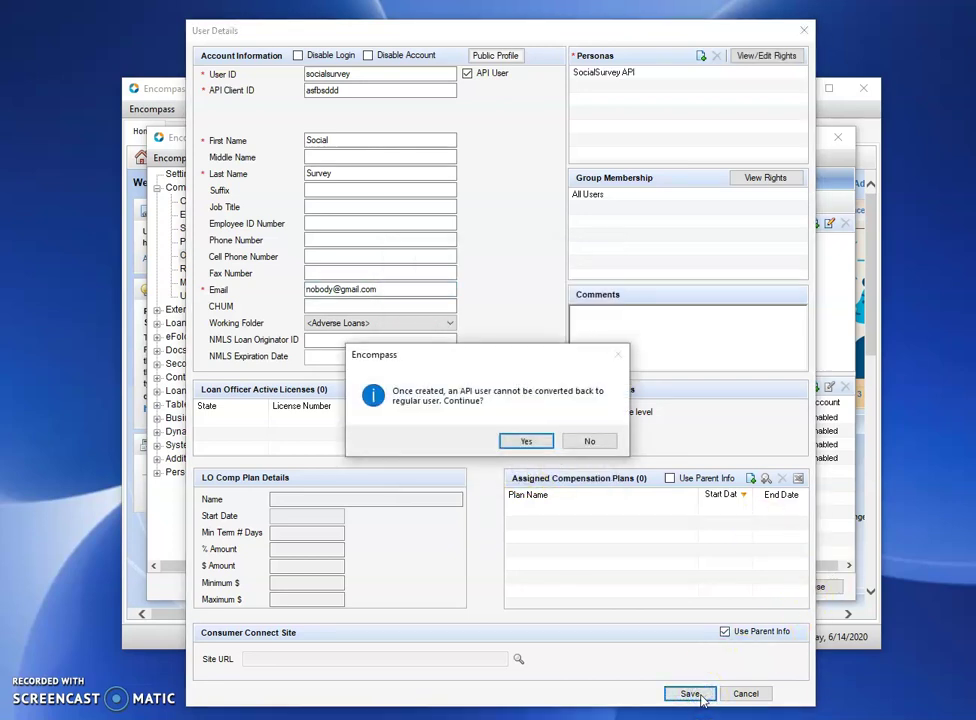
pyautogui.click(529, 443)
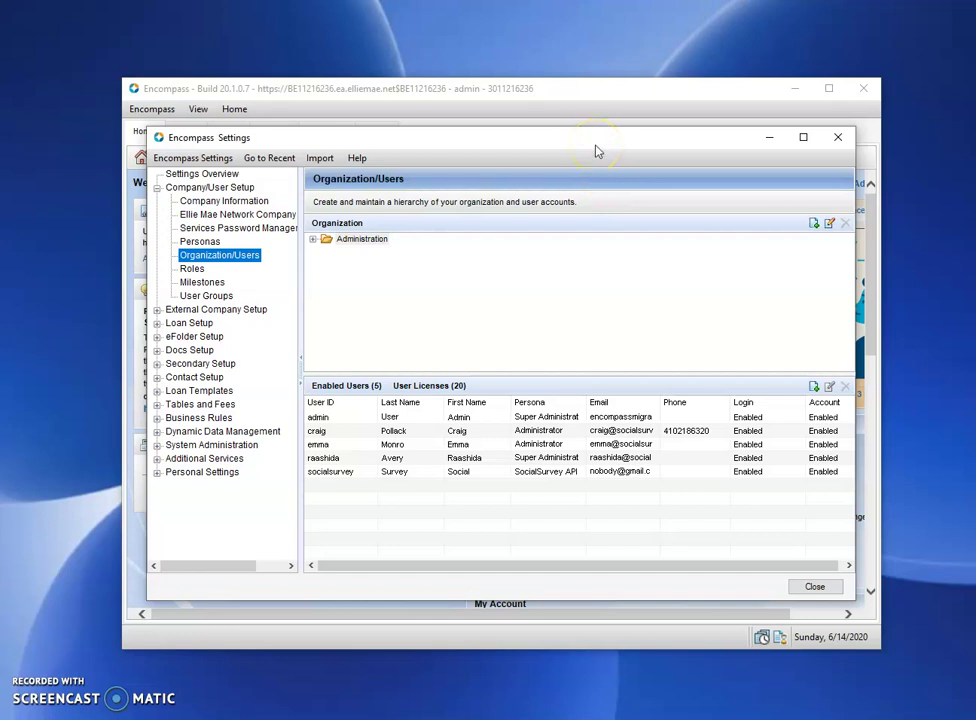
pyautogui.click(603, 150)
pyautogui.click(606, 142)
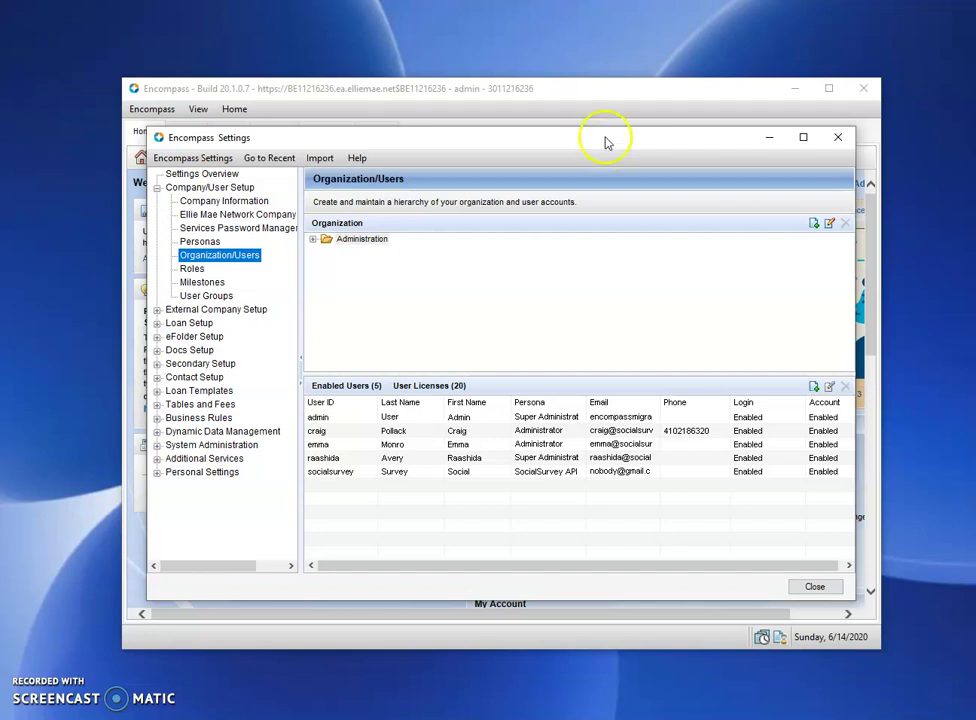